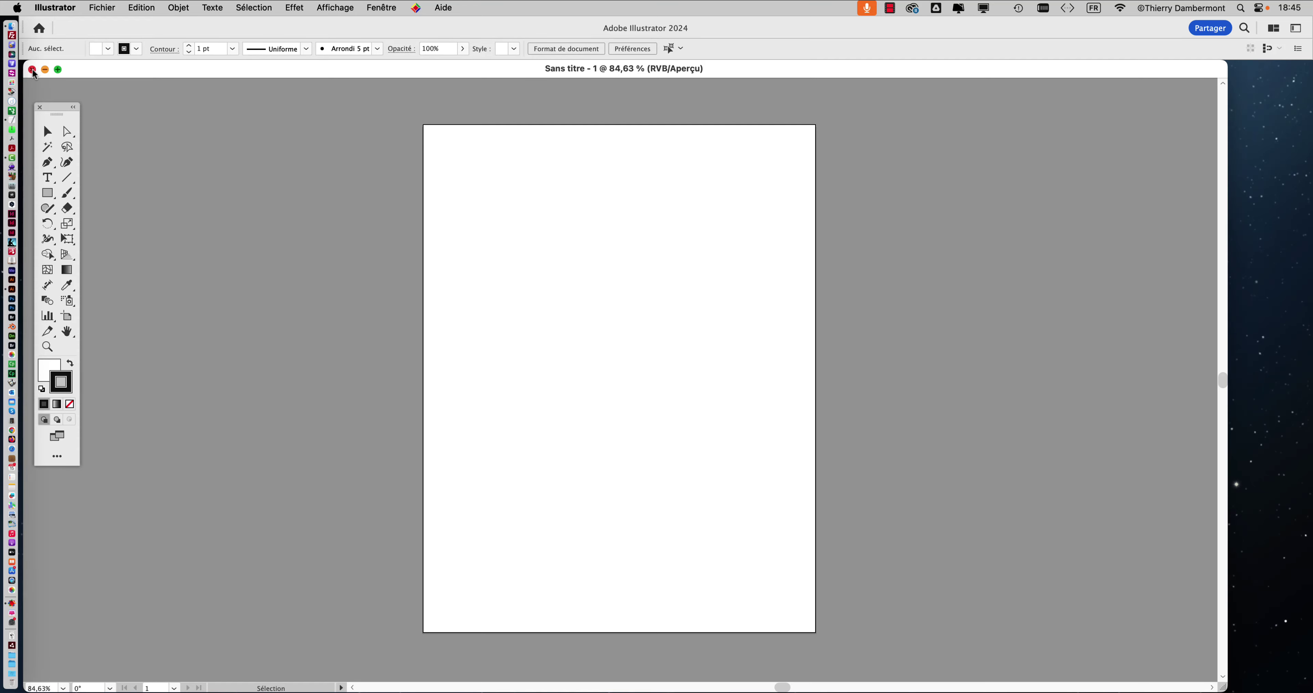
Close the blank Sans titre - 1 document window.
click(44, 70)
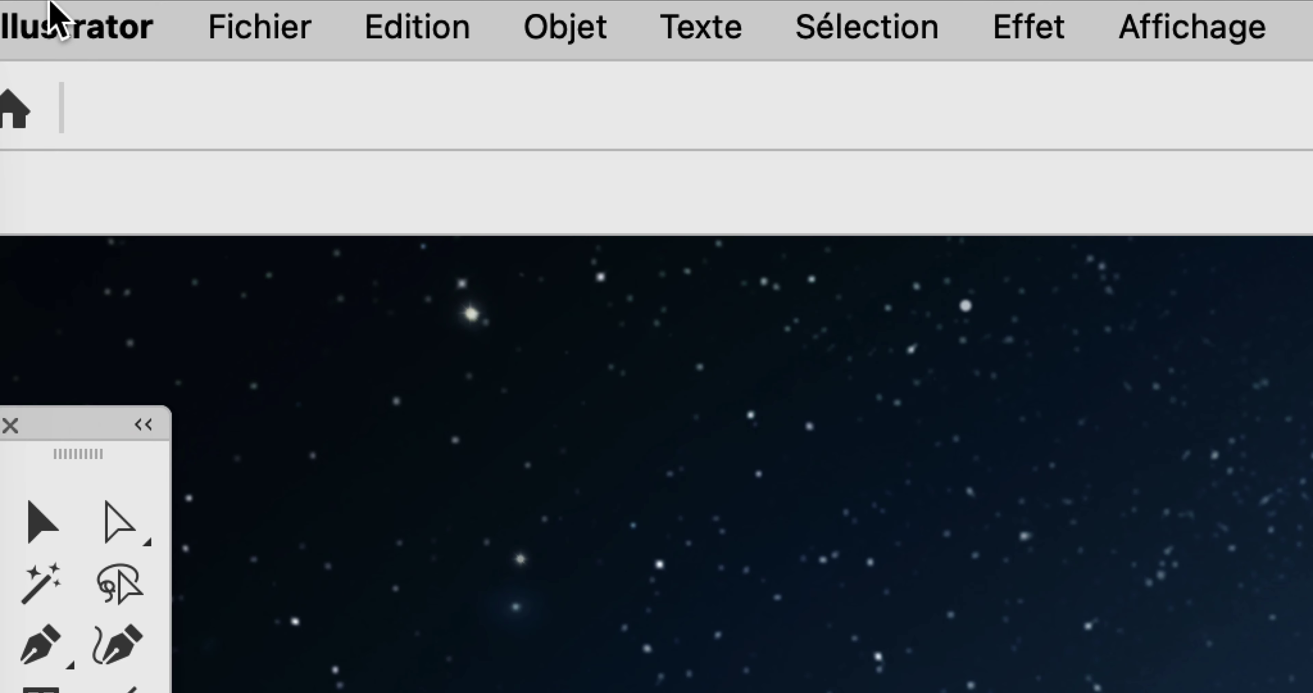
Open the Général page of Illustrator's Réglages preferences.
click(50, 10)
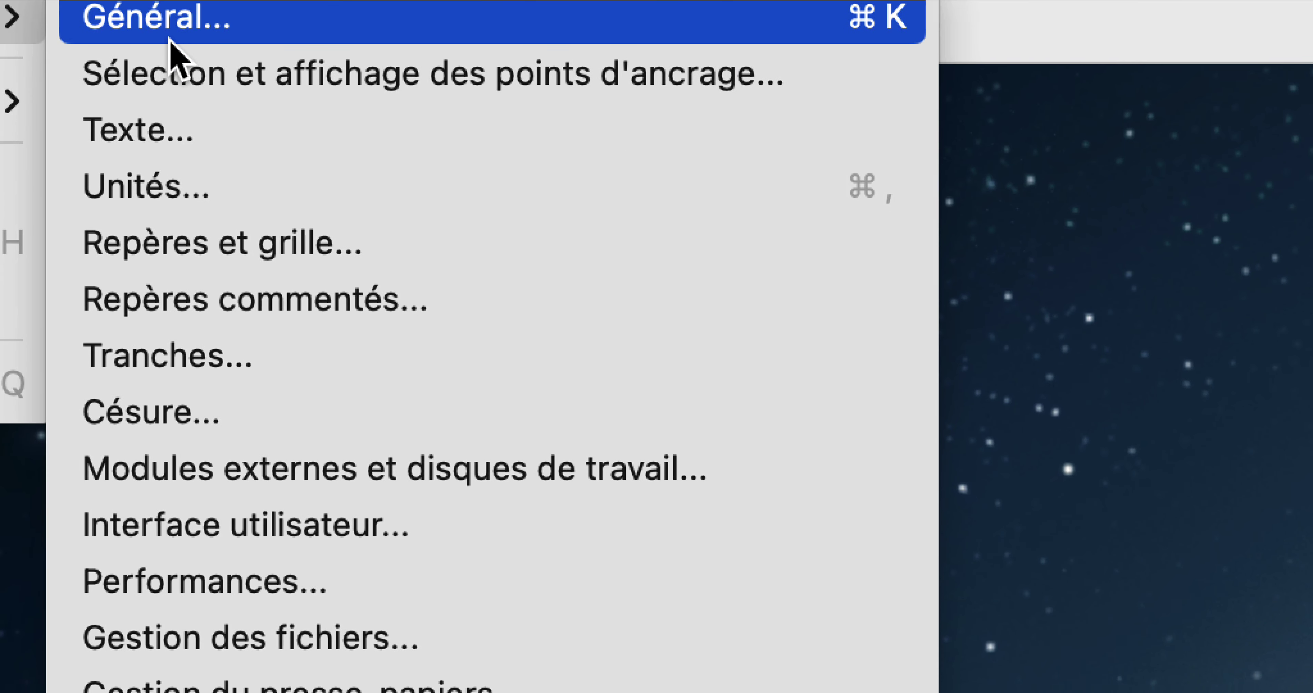
click(171, 43)
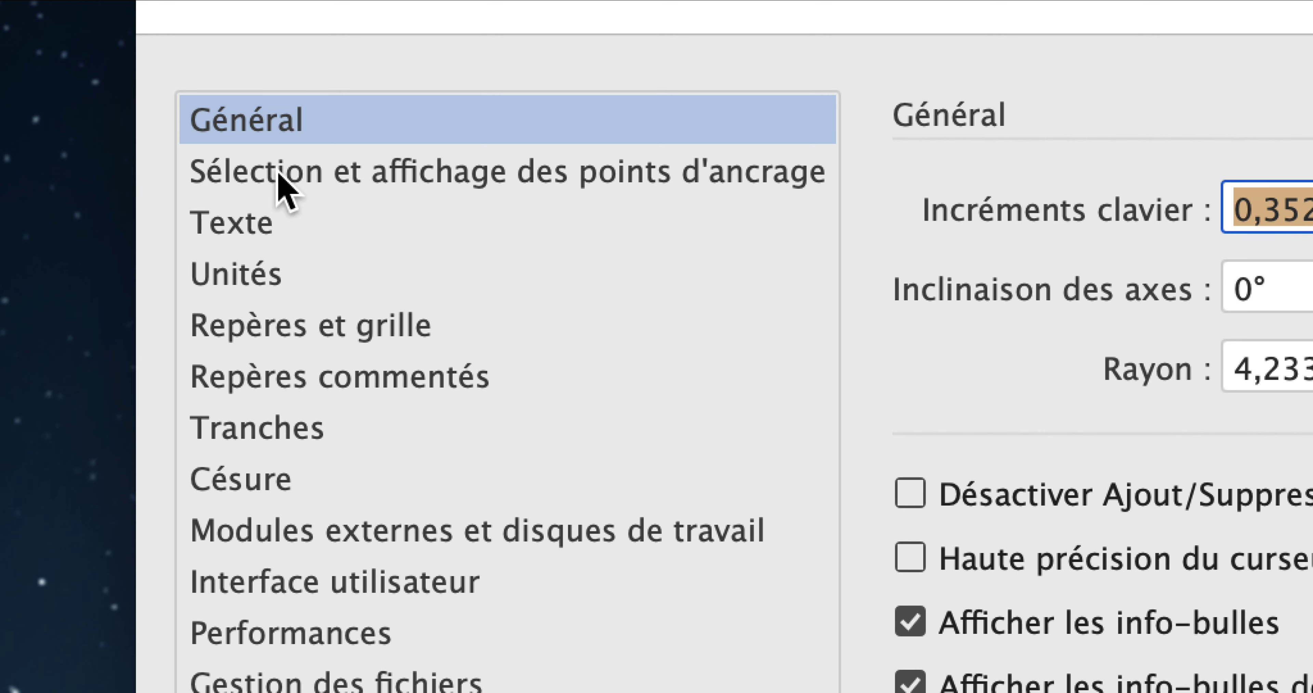
Set the anchor point and handle display size to Max and confirm the preferences.
click(279, 176)
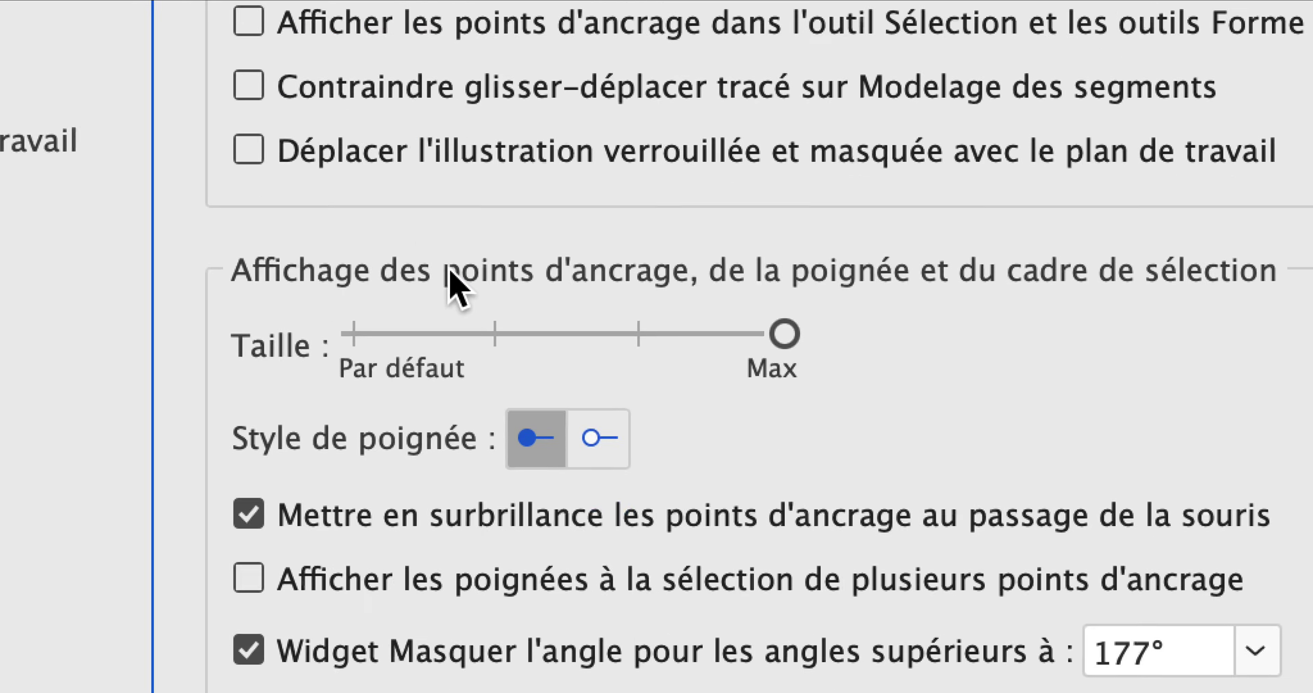
click(487, 283)
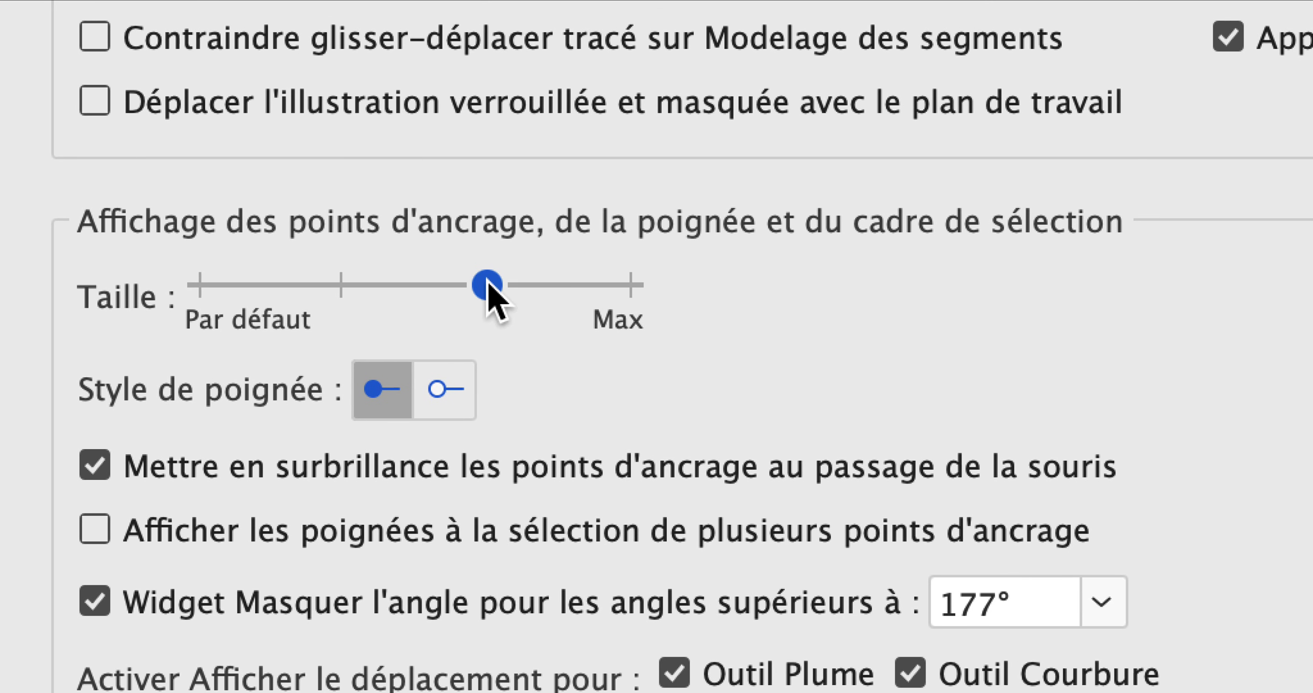
drag(488, 283, 672, 288)
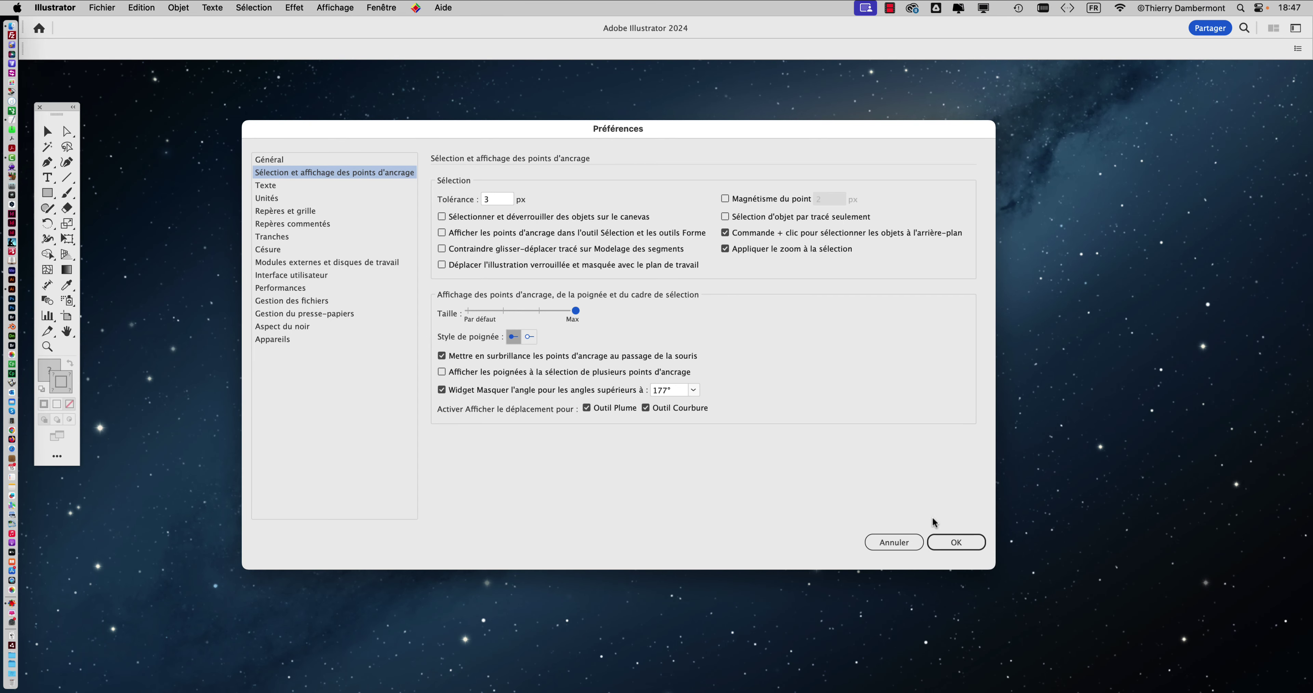
click(947, 544)
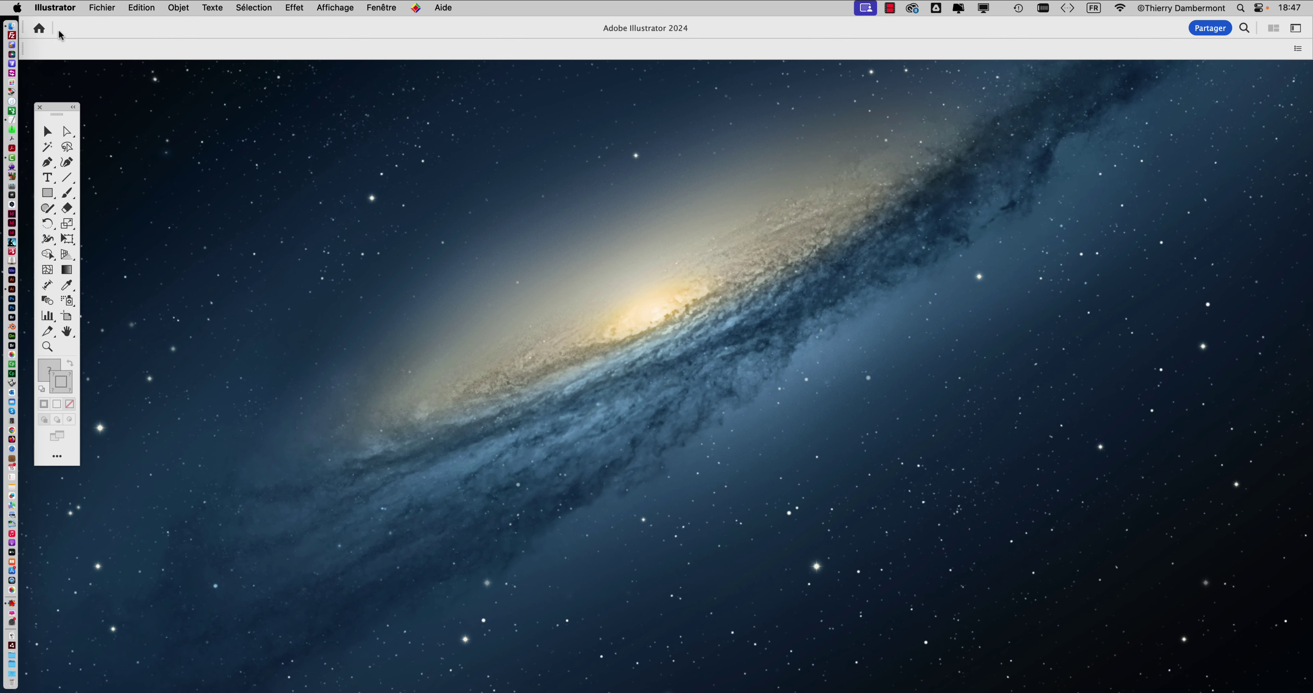
click(55, 7)
mouse_move(31, 49)
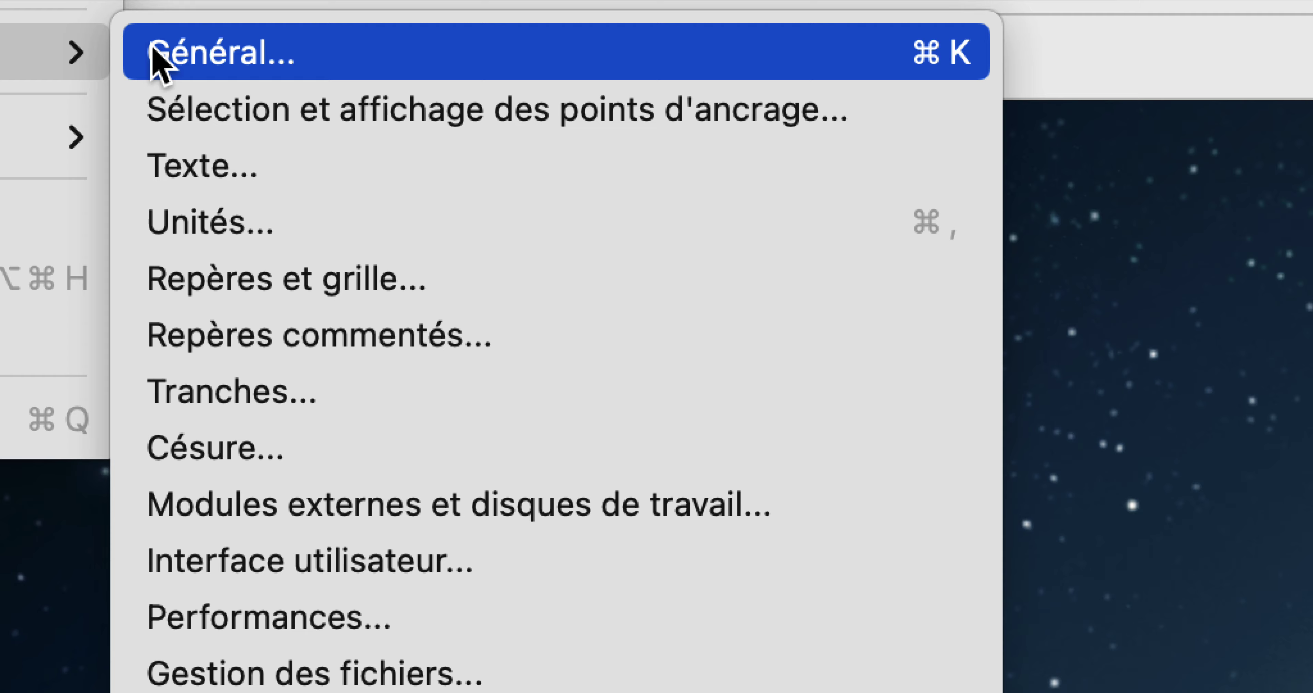
click(153, 49)
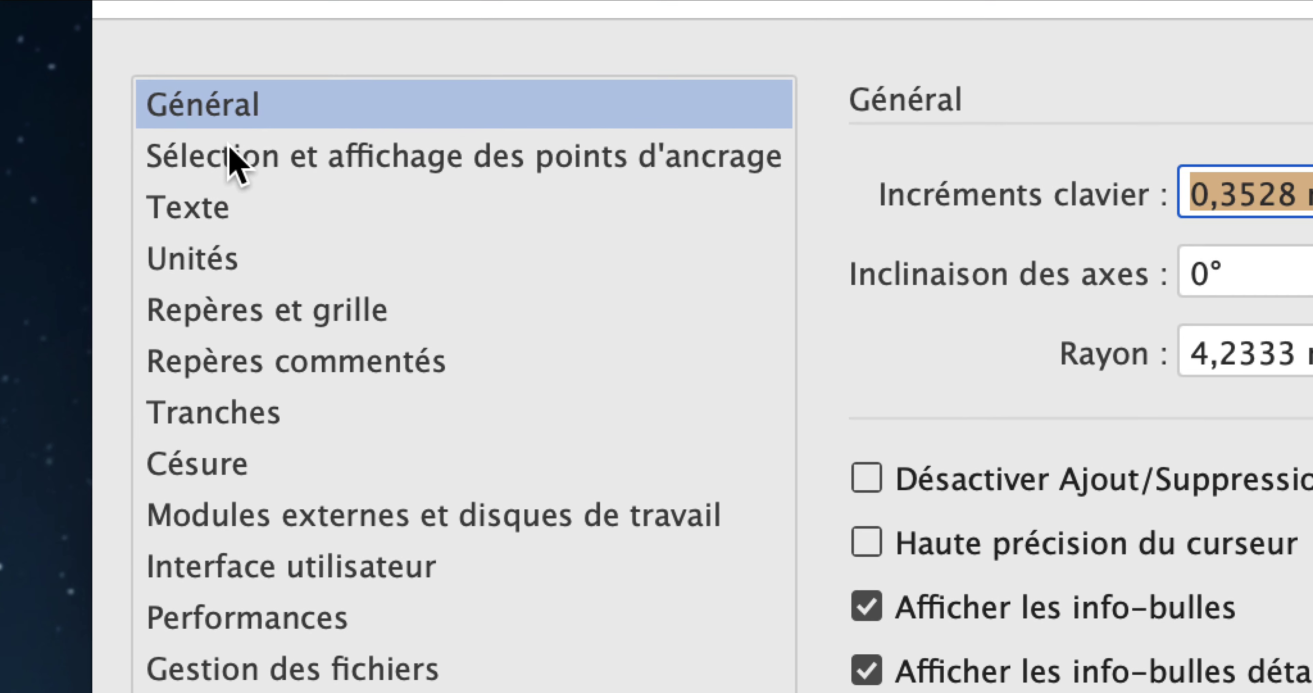
click(301, 184)
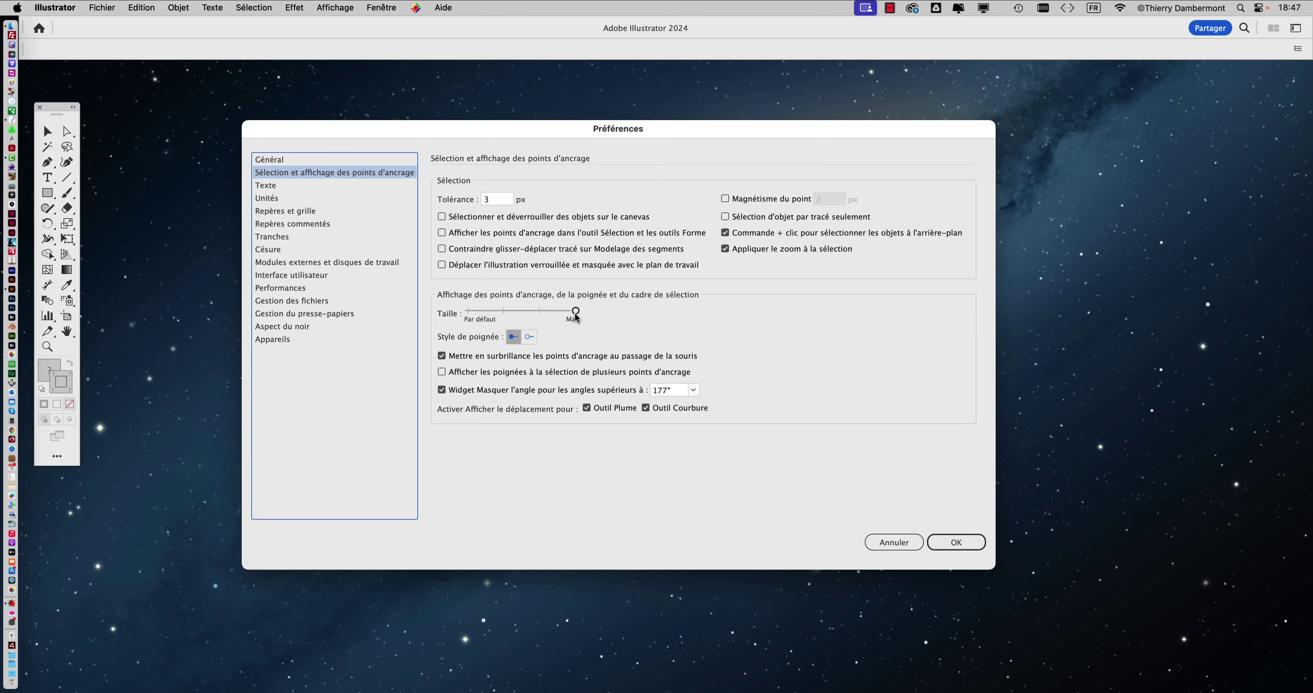
click(946, 543)
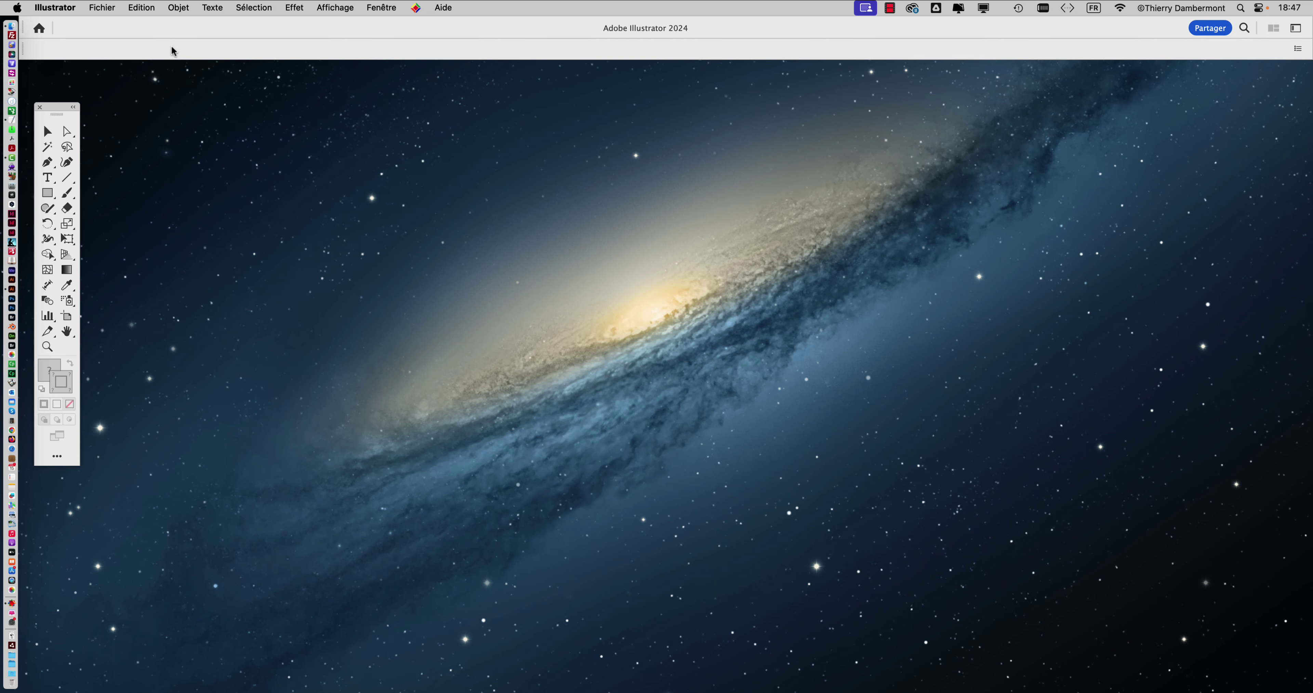
Open the Nouveau document dialog from the Fichier menu.
click(102, 7)
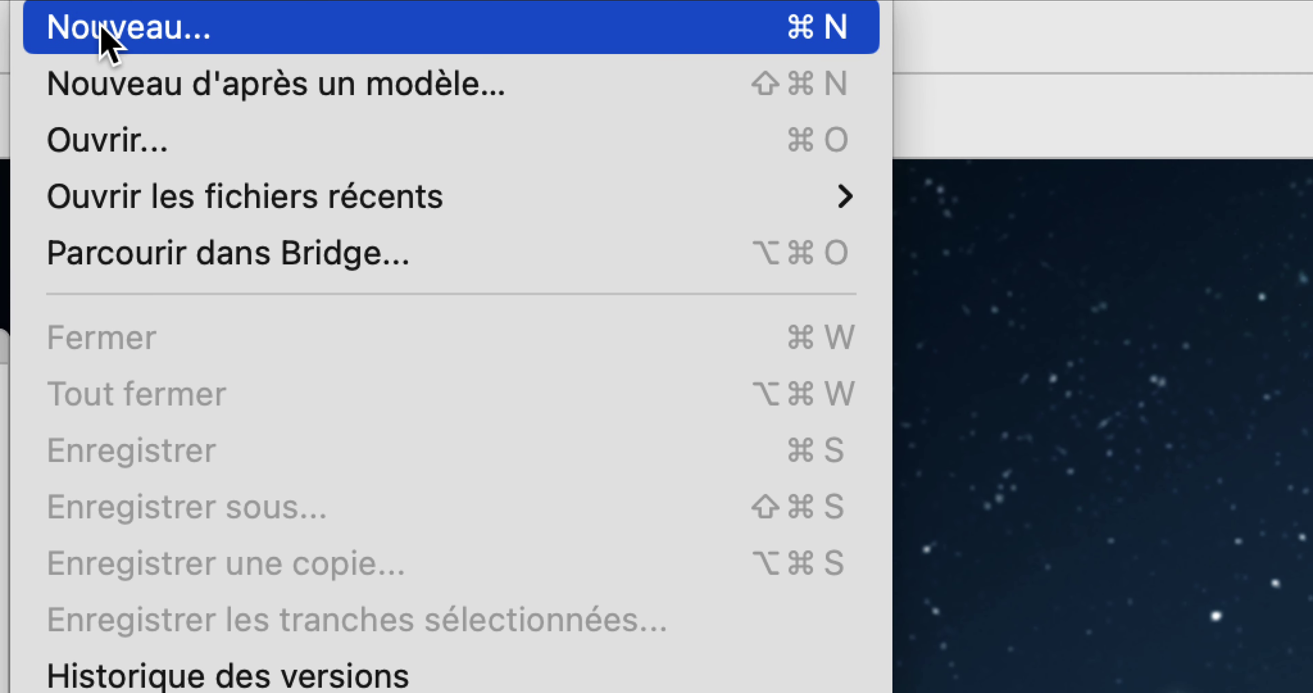
click(102, 36)
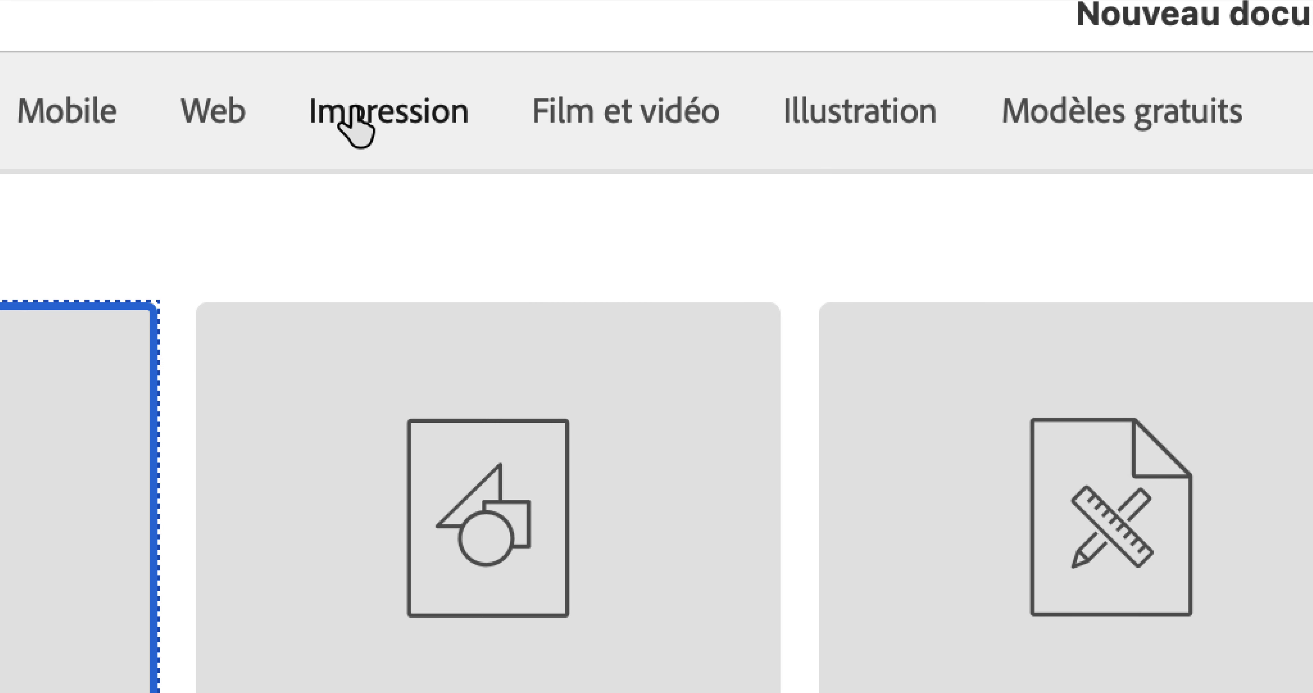
Create a Lettre 215,9 × 279,4 mm CMJN document from the Impression presets.
click(354, 112)
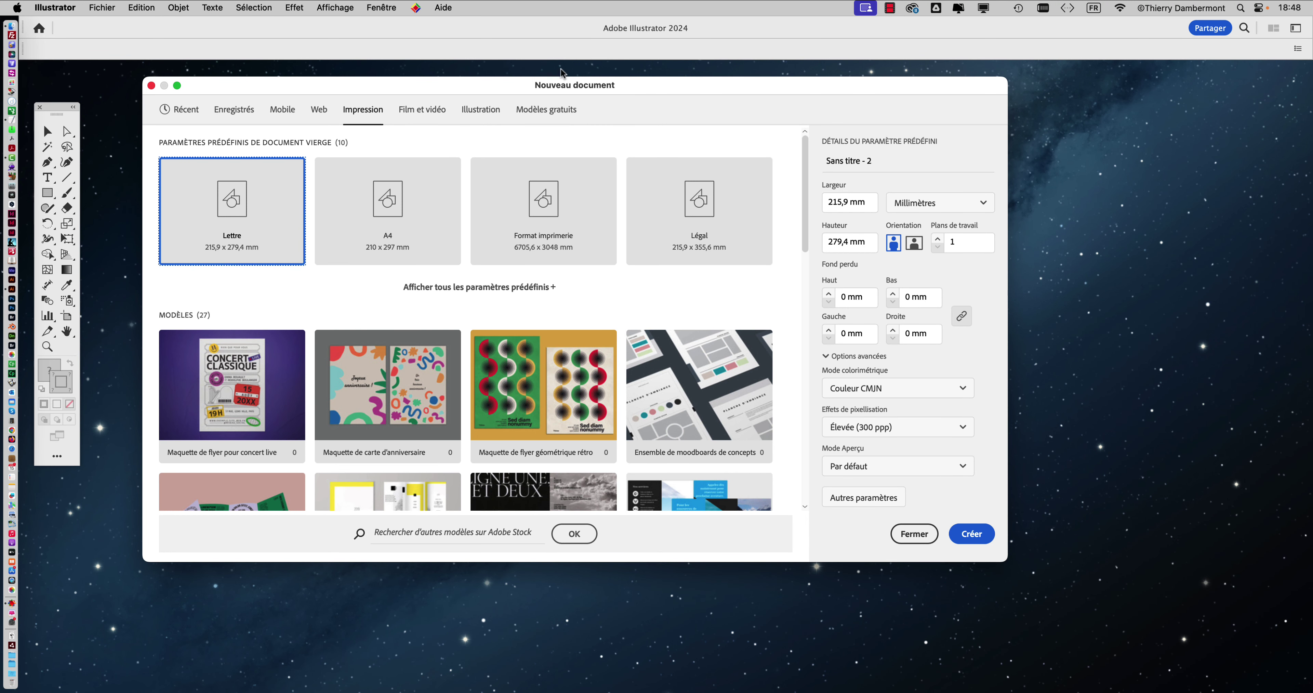
click(827, 358)
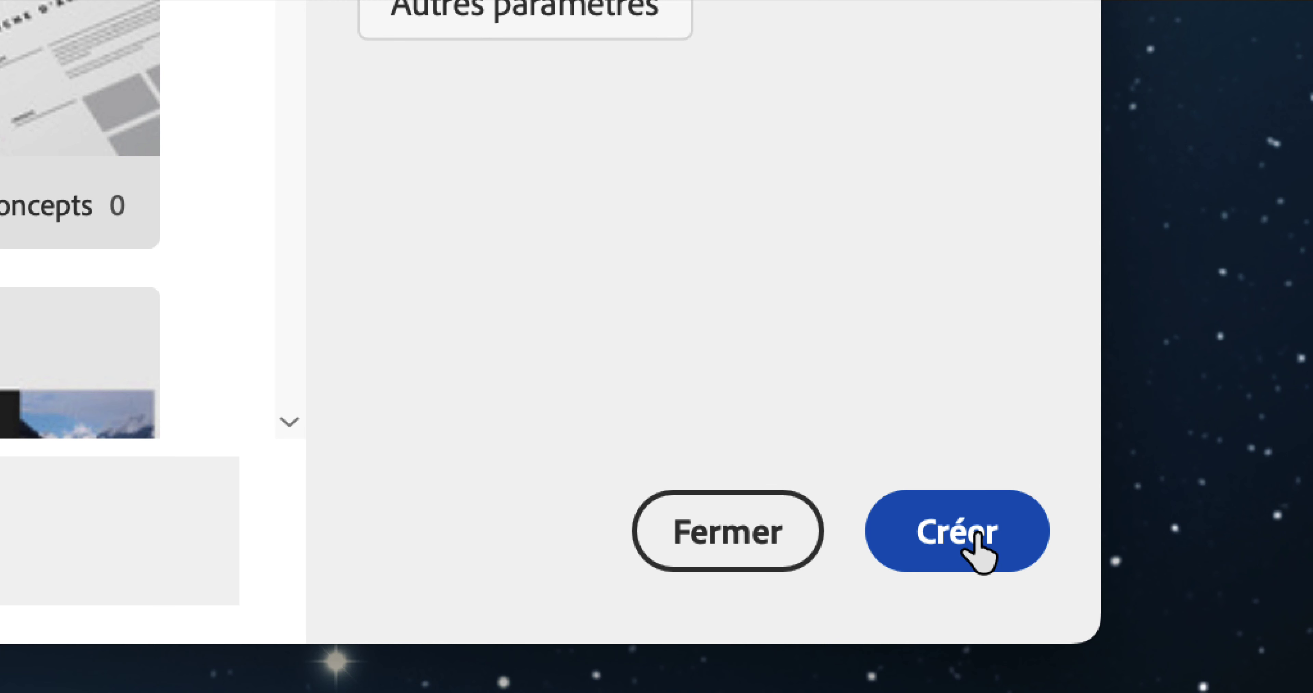
click(975, 534)
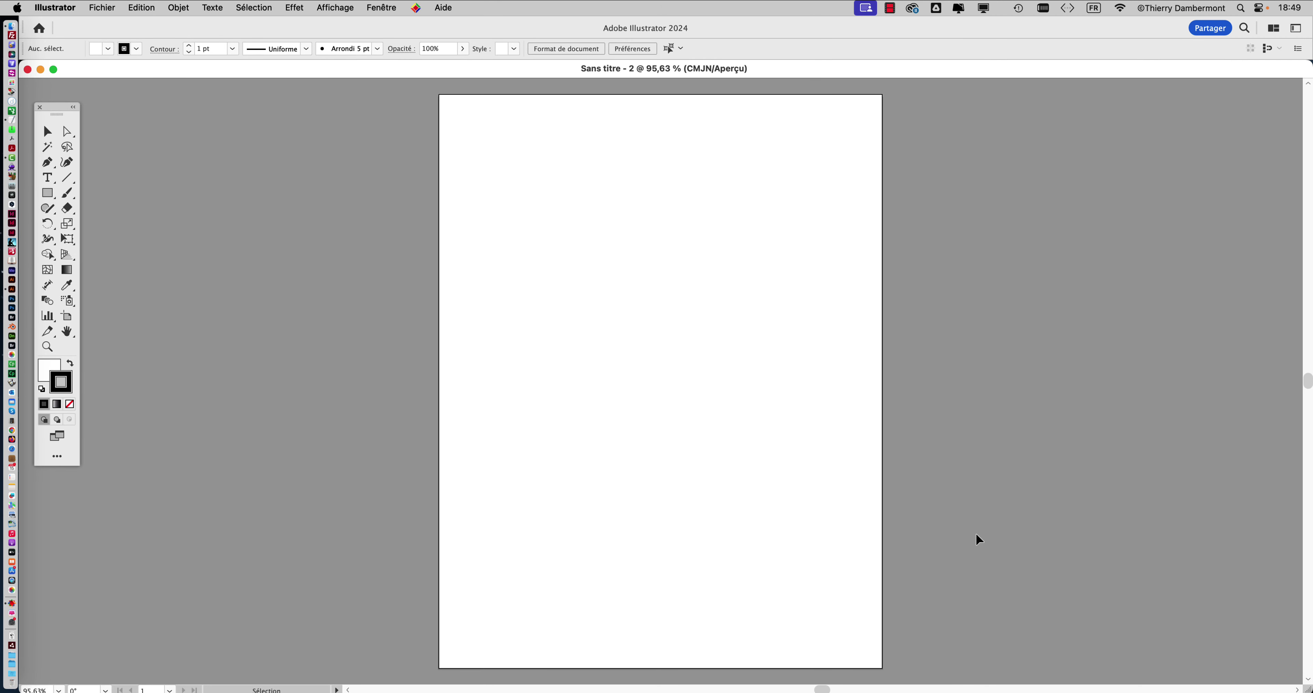